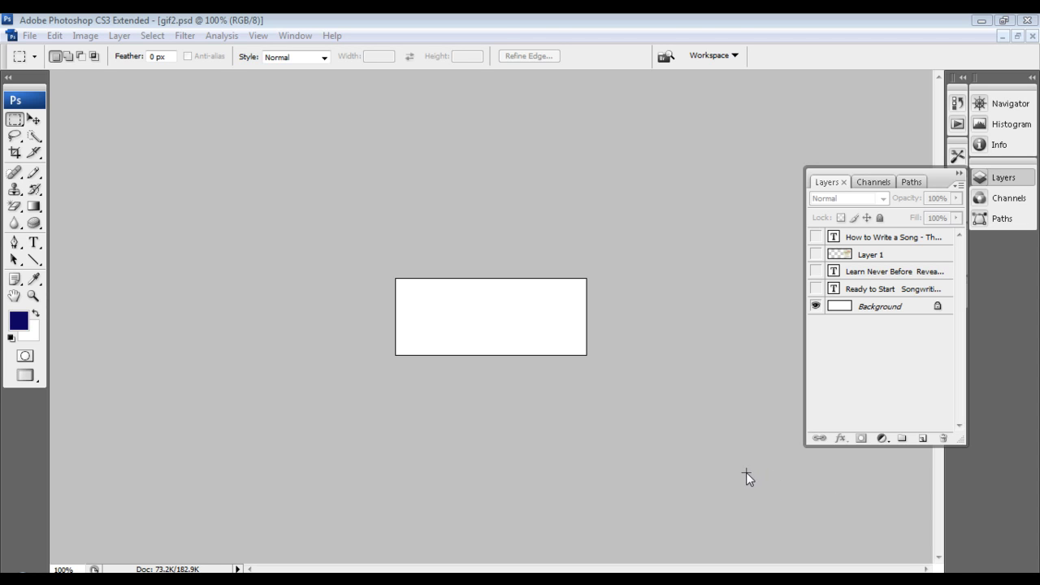
left_click(32, 36)
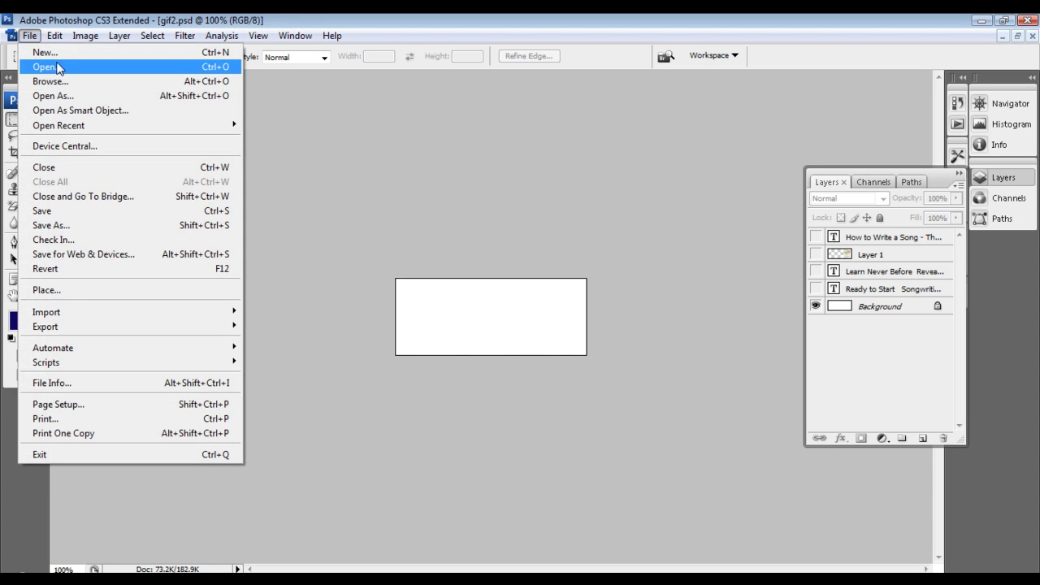
left_click(51, 52)
left_click_drag(738, 167, 674, 167)
type("250")
key("Tab")
type("100")
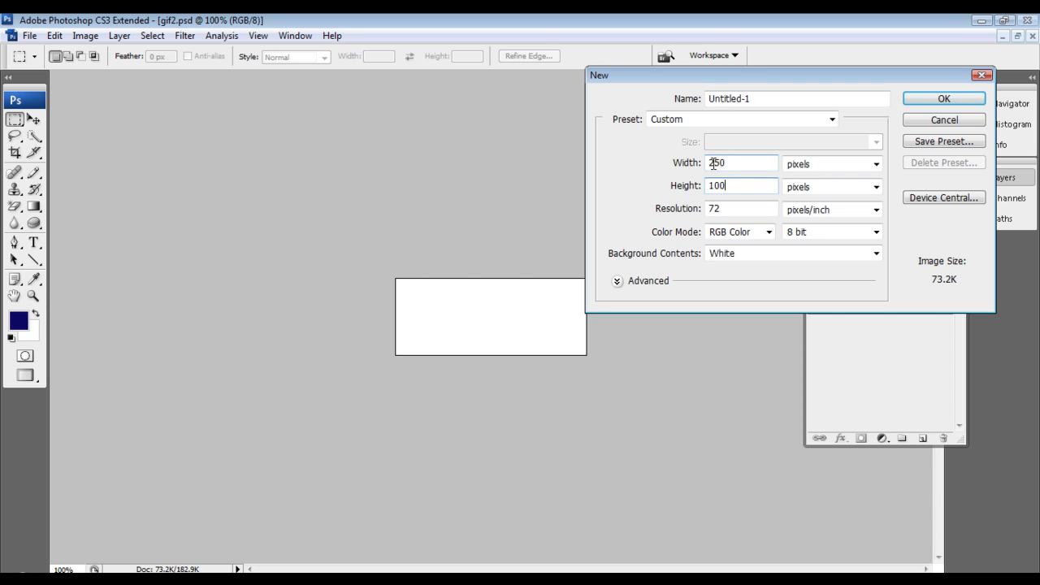
left_click(940, 122)
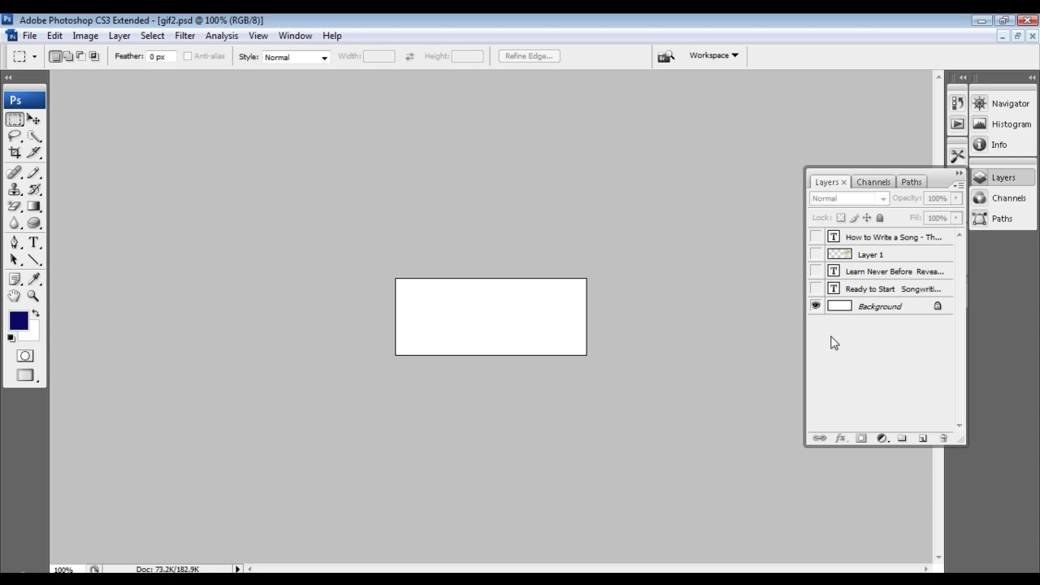
Display the frame animation timeline and duplicate the first frame twice to make three frames.
left_click(816, 288)
mouse_move(815, 242)
left_mouse_down()
mouse_move(817, 281)
mouse_move(815, 241)
left_mouse_up()
left_click(295, 36)
left_click(303, 103)
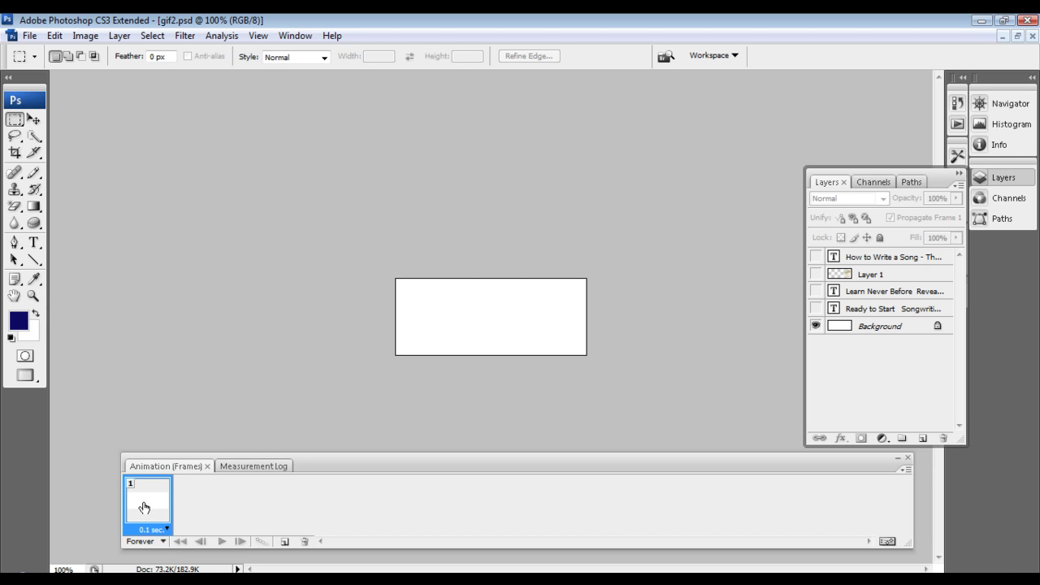
left_click(284, 542)
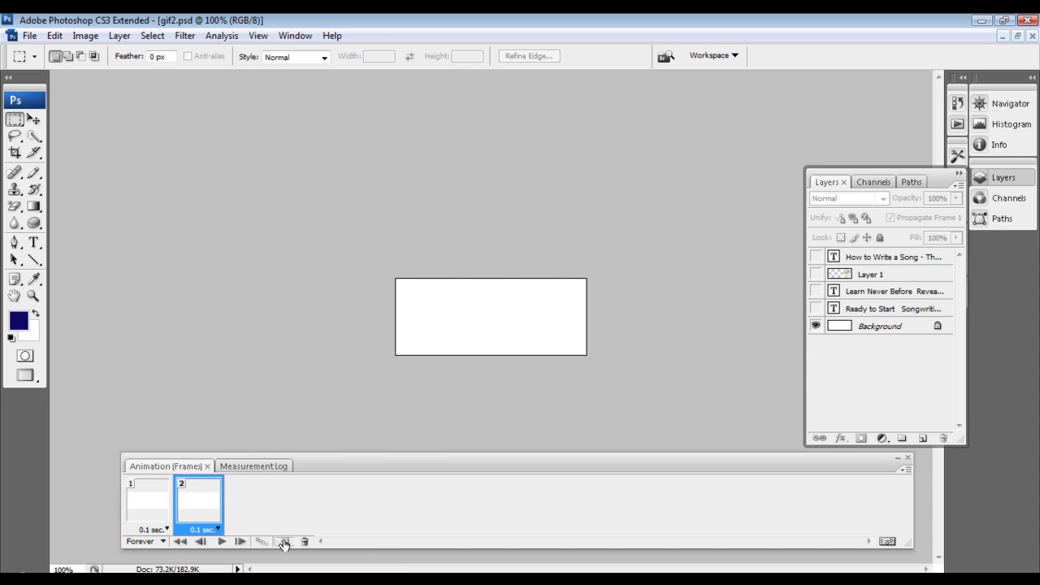
left_click(284, 542)
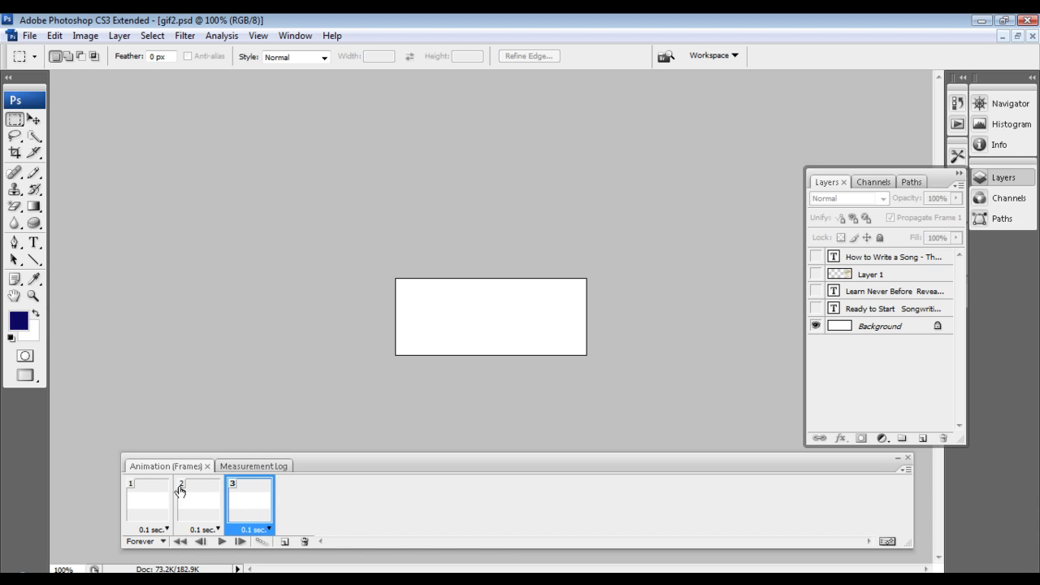
Show only the "Ready to Start" text over the background in frame 1 and only the "Learn Never Before" text in frame 2.
left_click(147, 505)
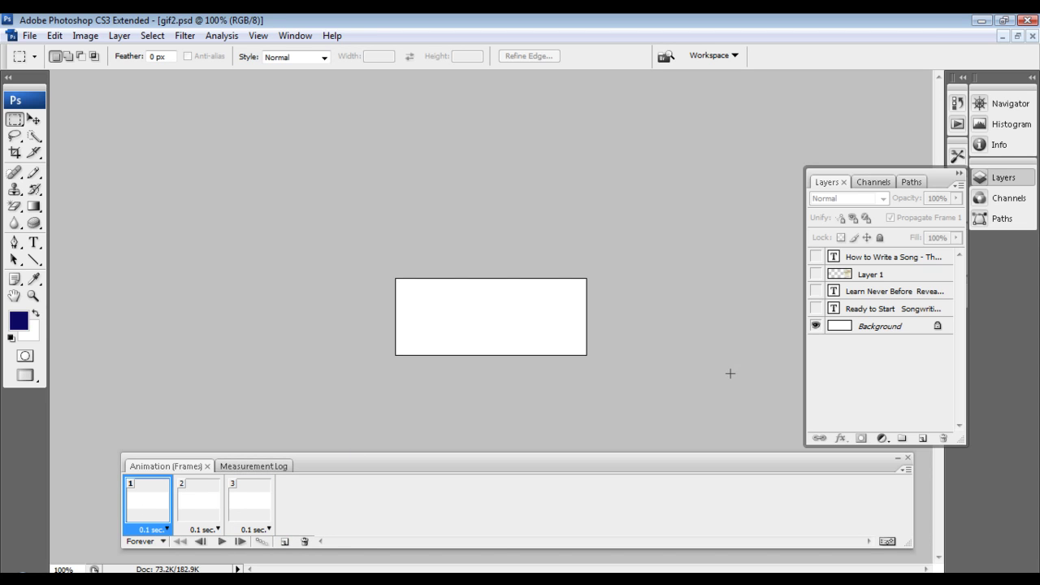
left_click(816, 309)
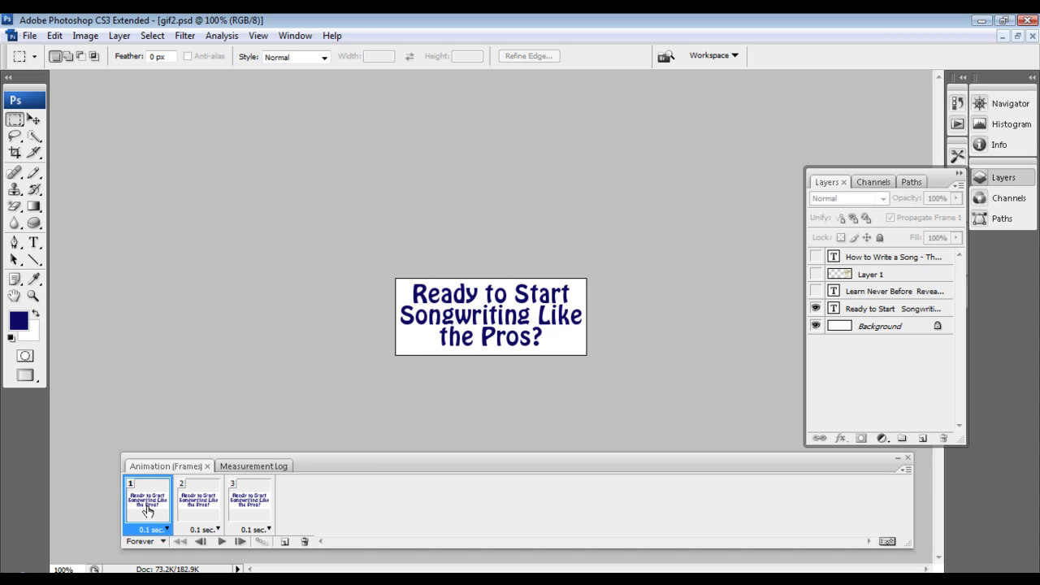
left_click(210, 510)
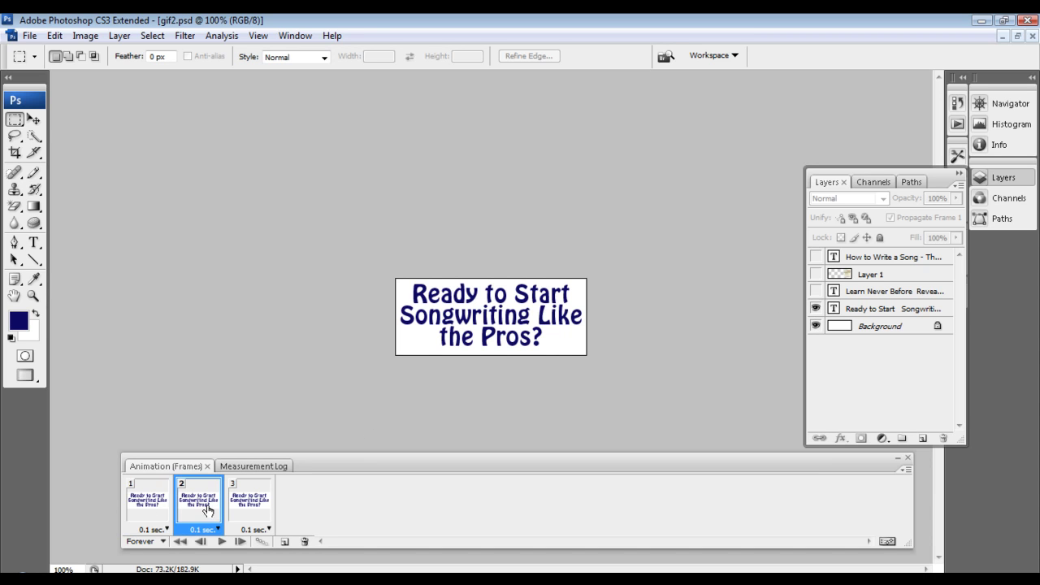
left_click(815, 310)
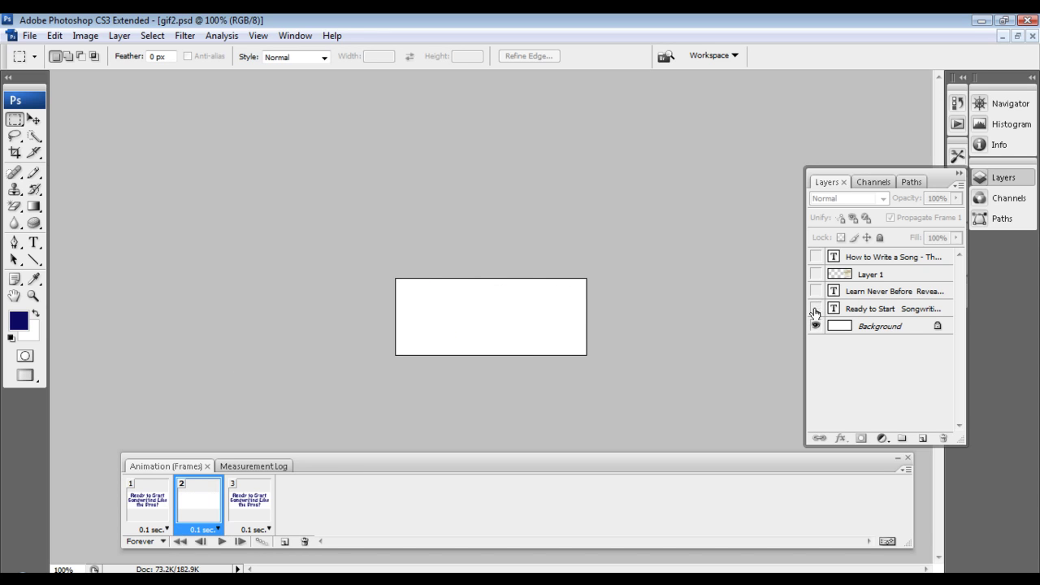
left_click(816, 291)
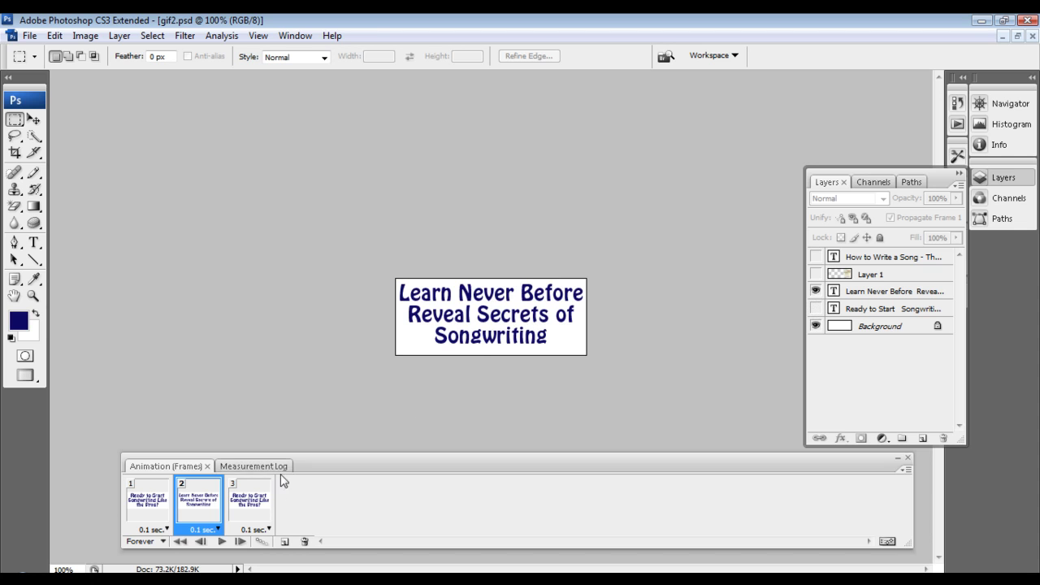
In frame 3, hide the "Ready to Start" text and show Layer 1 and the "How to Write a Song" text.
left_click(252, 504)
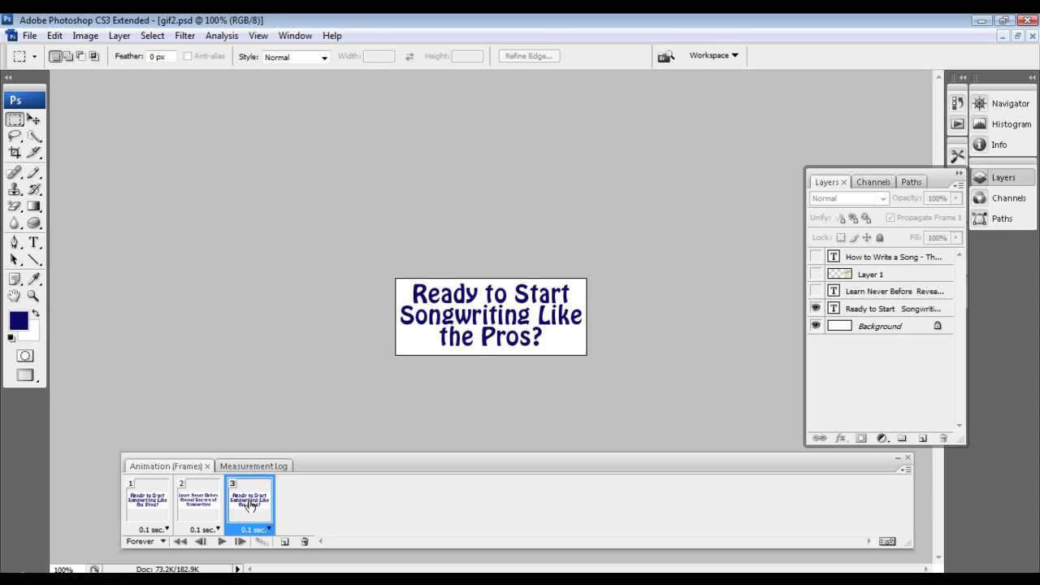
left_click(815, 310)
left_click(816, 274)
left_click(816, 257)
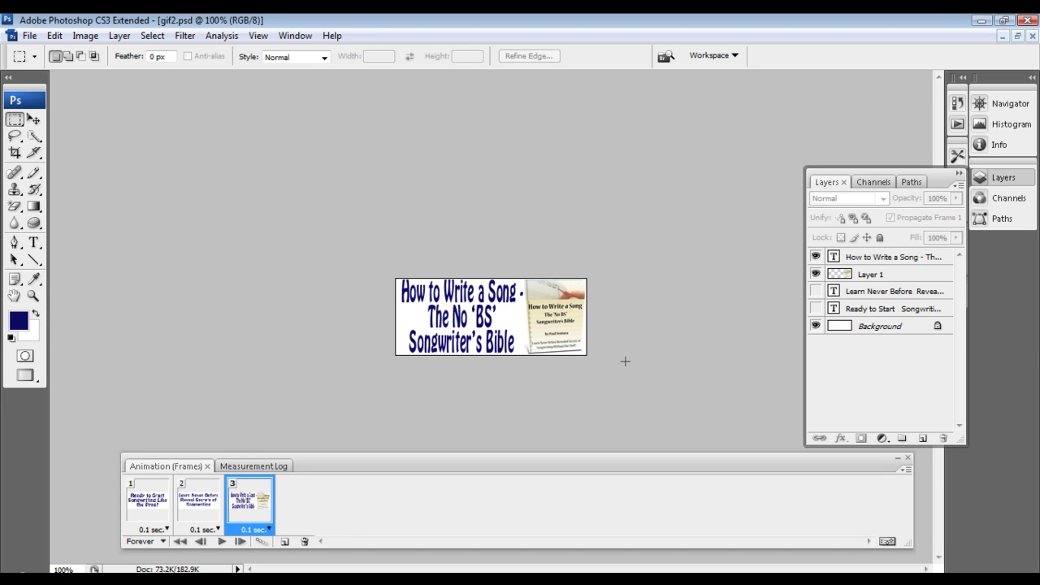
Review the three frames one by one and preview the animation's playback speed.
left_click(157, 509)
left_click(195, 508)
left_click(236, 504)
left_click(153, 507)
left_click(207, 506)
left_click(244, 504)
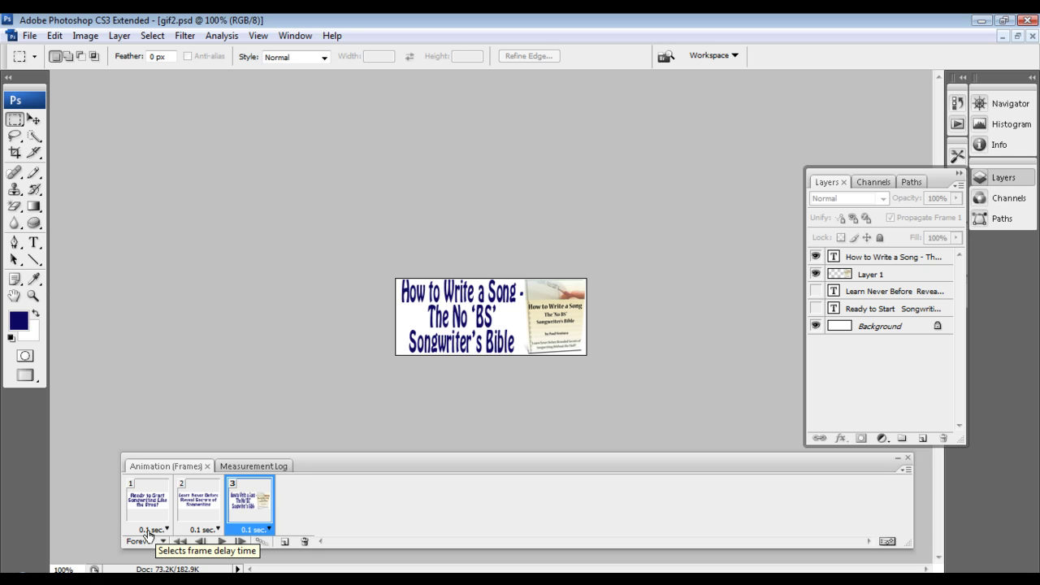
left_click(221, 541)
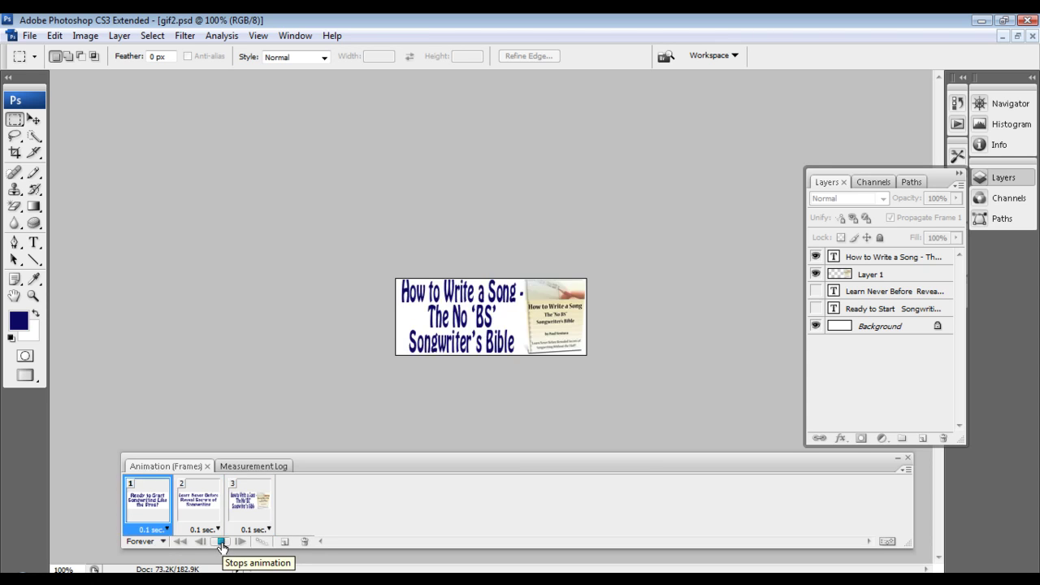
left_click(220, 542)
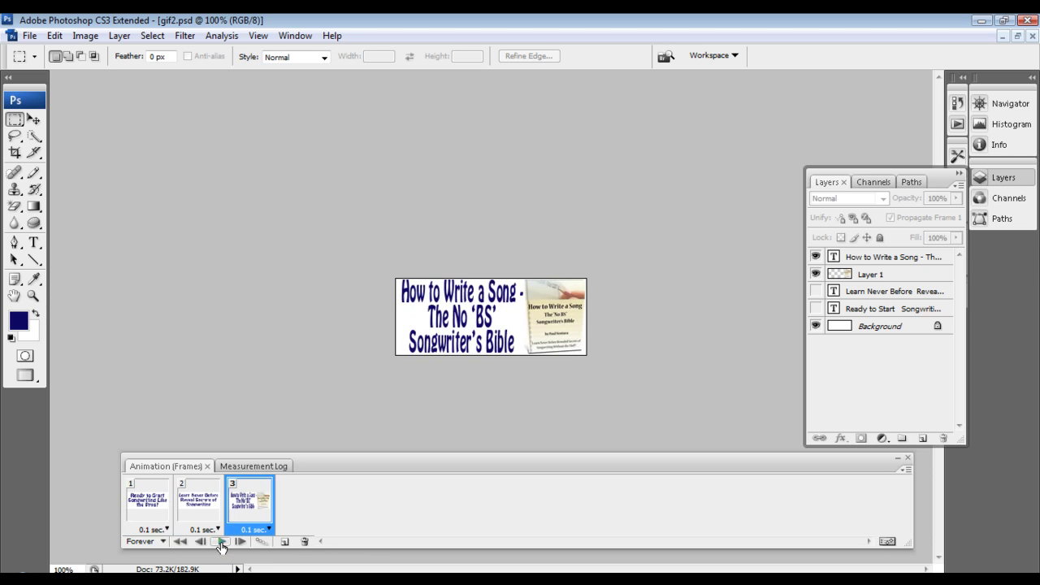
Set the frame delay of frames 1 and 2 to 2 seconds each.
left_click(159, 530)
left_click(160, 432)
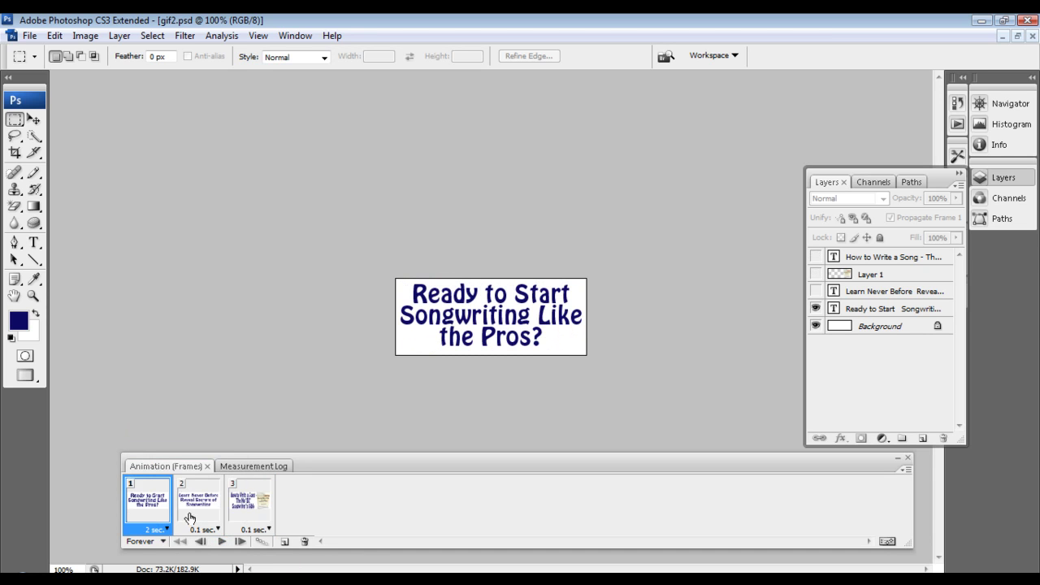
left_click(203, 532)
left_click(205, 532)
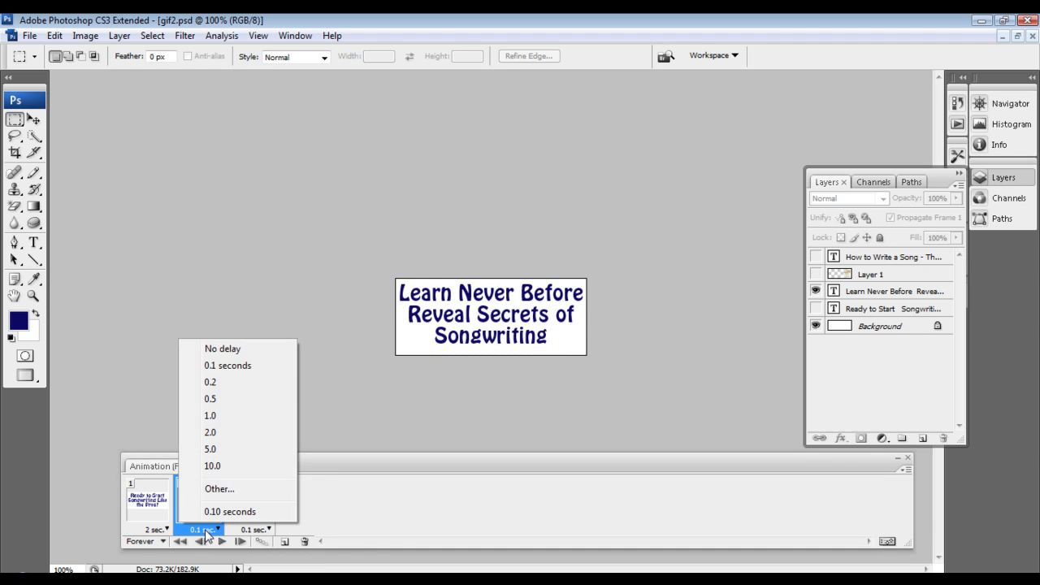
left_click(228, 436)
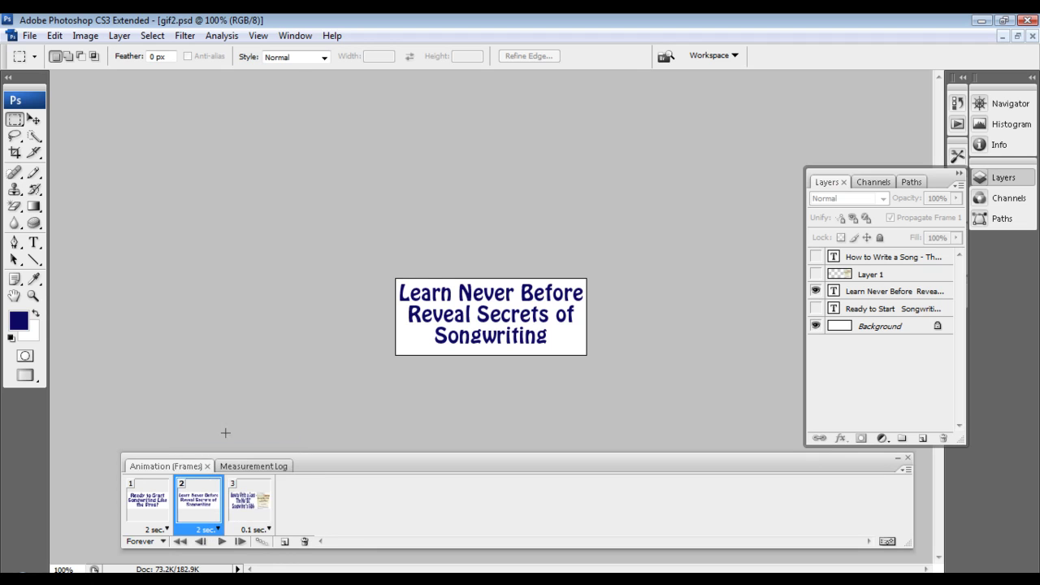
Set the delay of frame 3 to a custom value of 3 seconds.
left_click(259, 531)
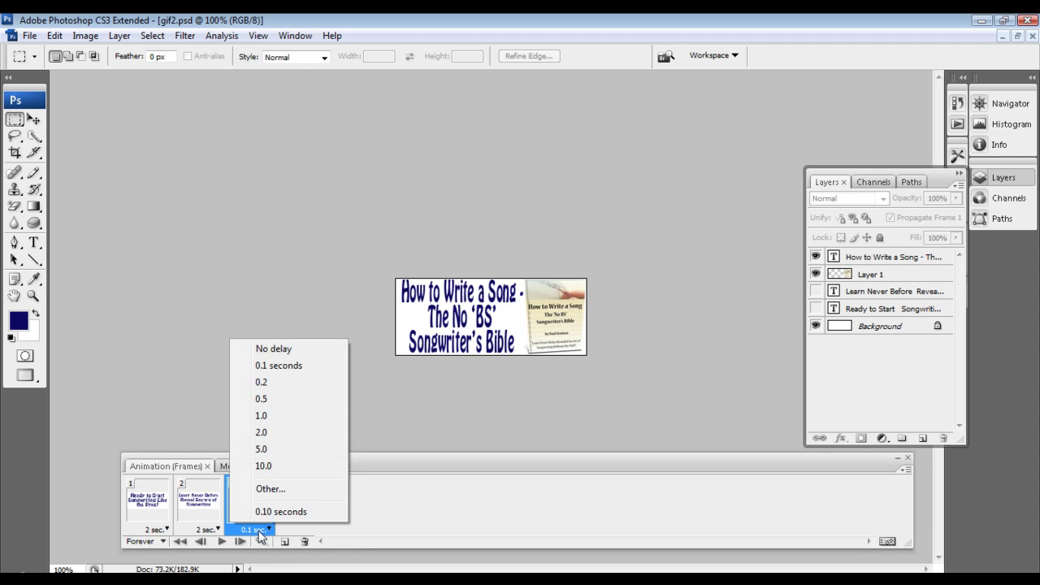
left_click(270, 488)
type("3")
left_click(575, 206)
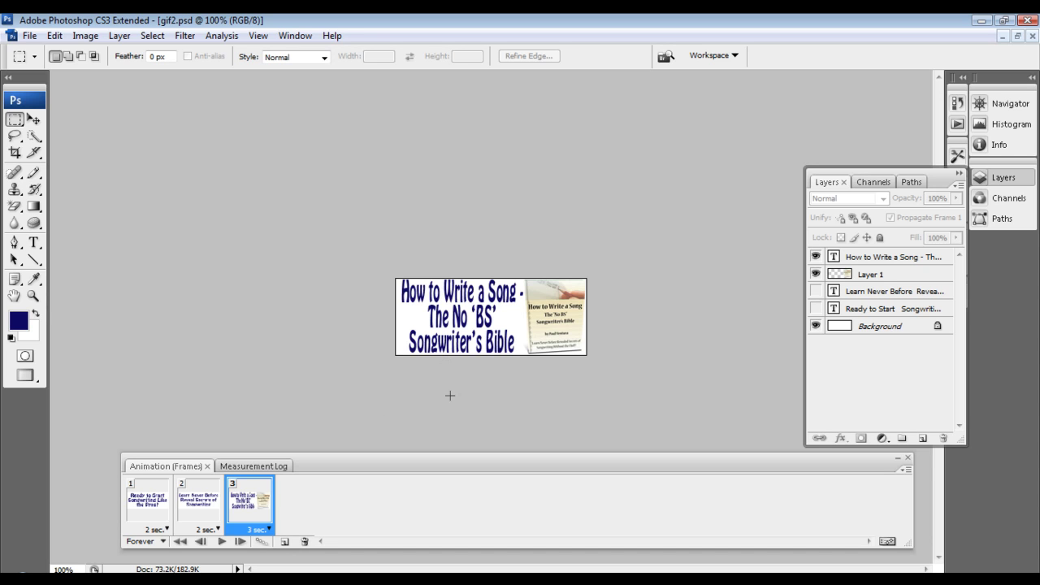
Switch the animation's looping option to Once and return it to Forever.
left_click(160, 541)
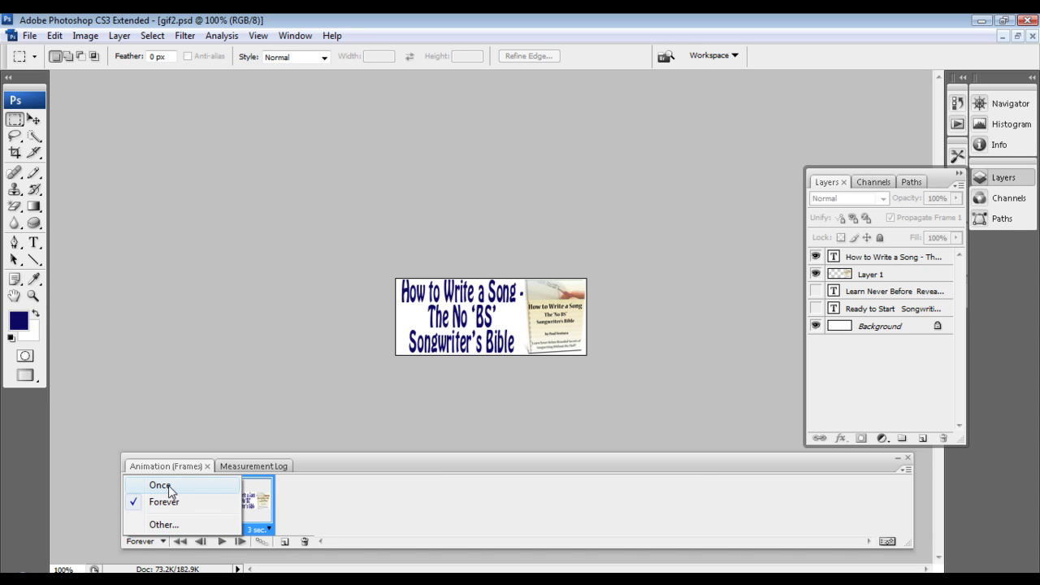
left_click(168, 485)
left_click(167, 541)
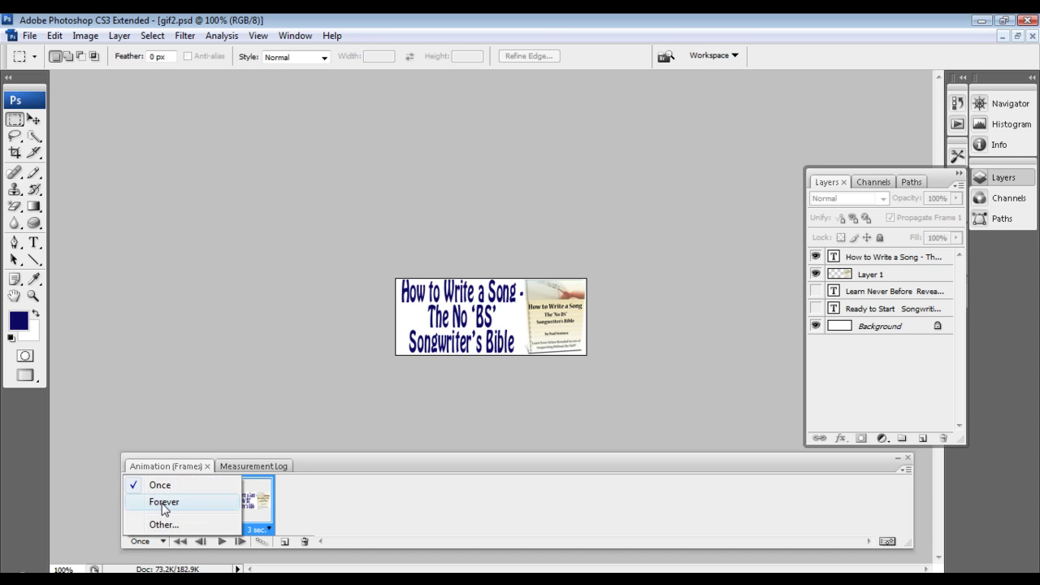
left_click(165, 505)
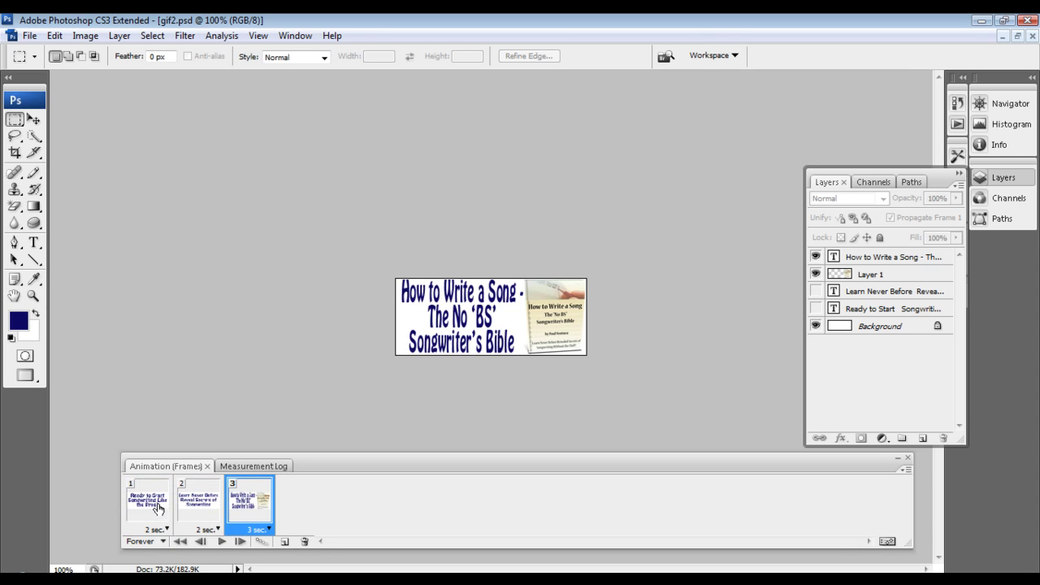
left_click(162, 541)
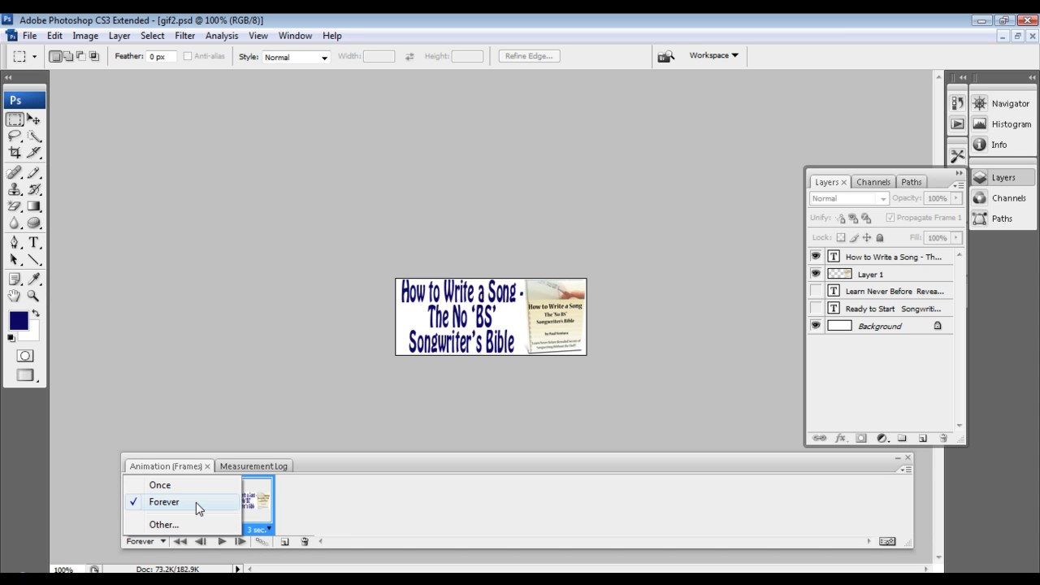
left_click(319, 502)
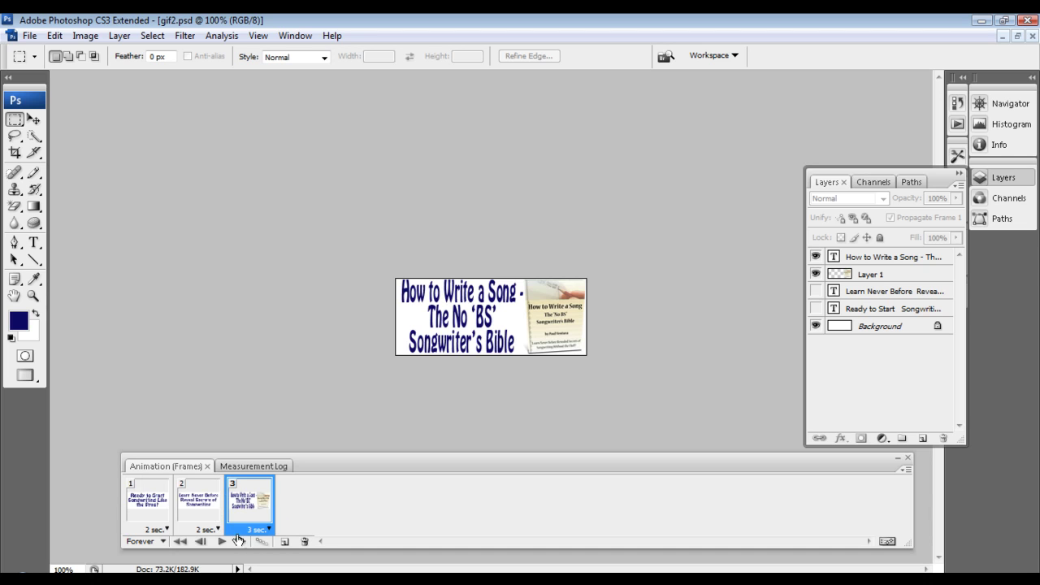
Play the animation from the first frame to check its timing, and stop it.
left_click(180, 541)
left_click(221, 543)
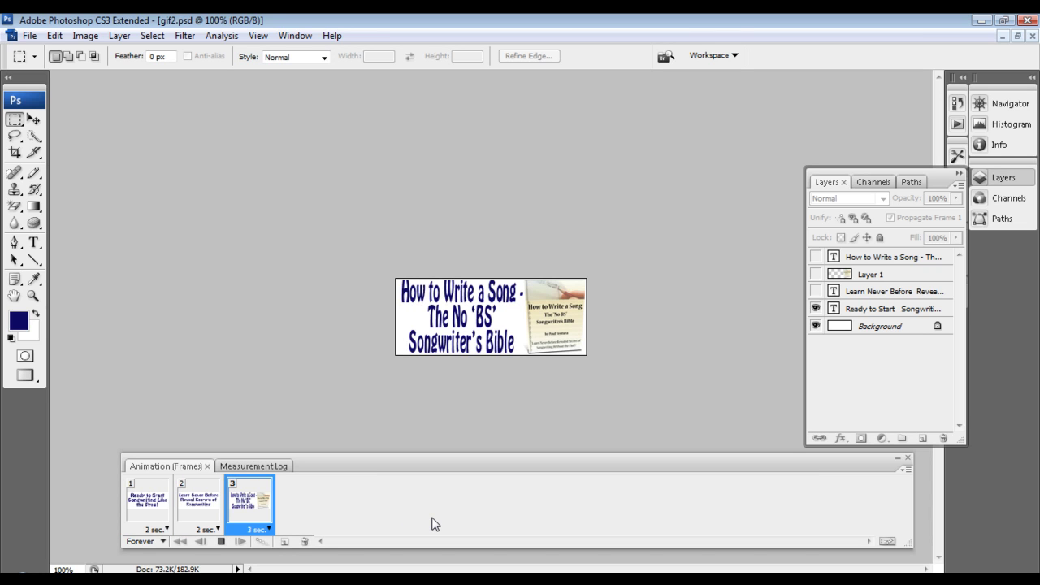
left_click(221, 542)
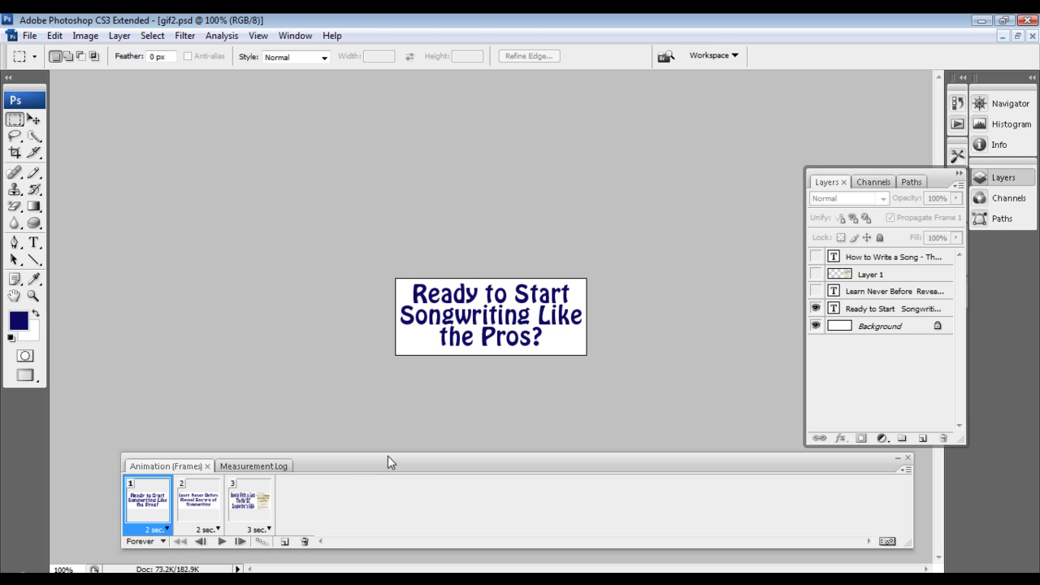
Export the animation for the web as a 250 x 100 pixel GIF named gif5 in the Documents folder.
left_click(30, 36)
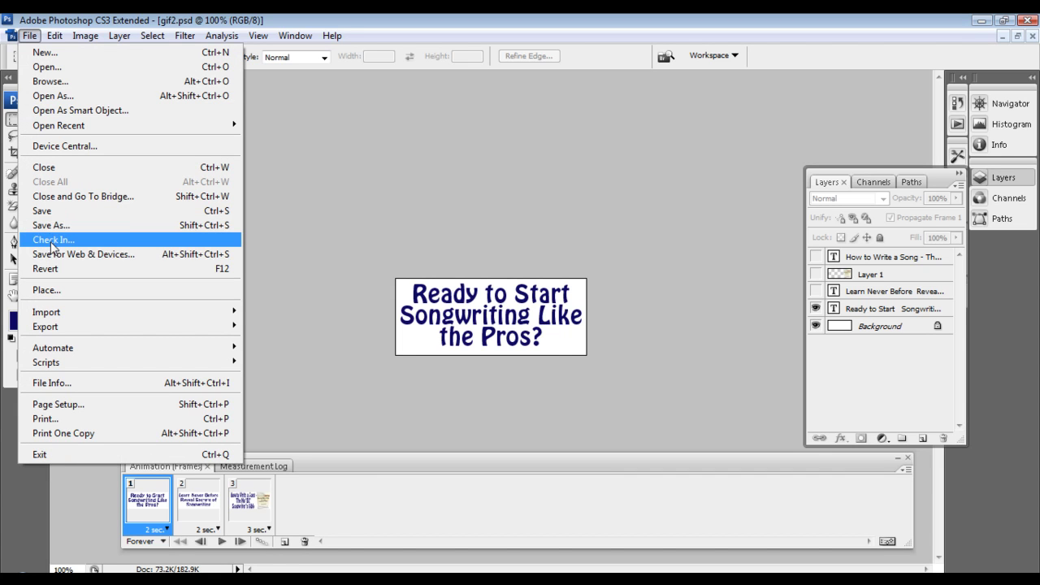
left_click(91, 257)
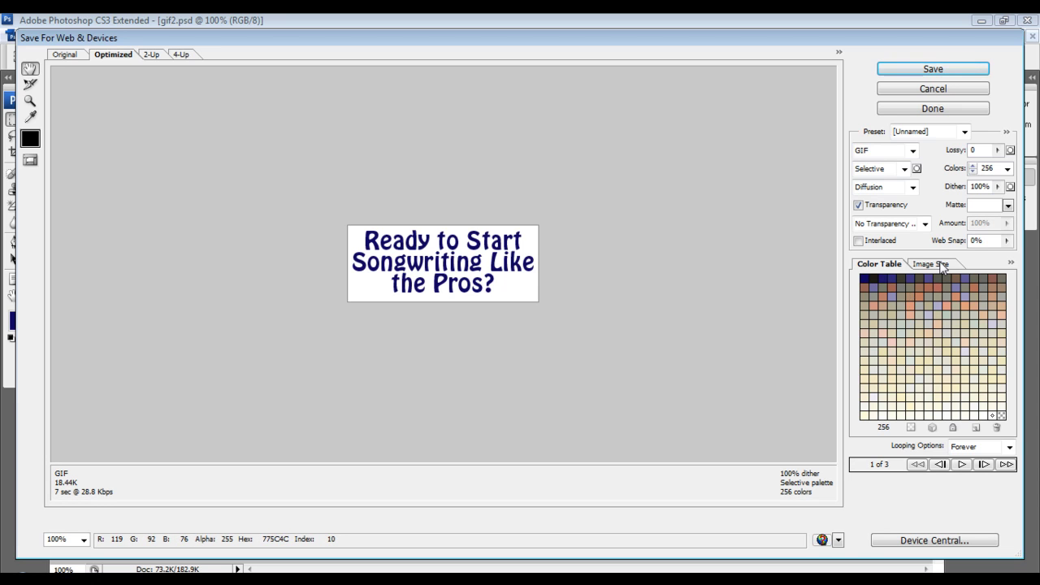
left_click(934, 264)
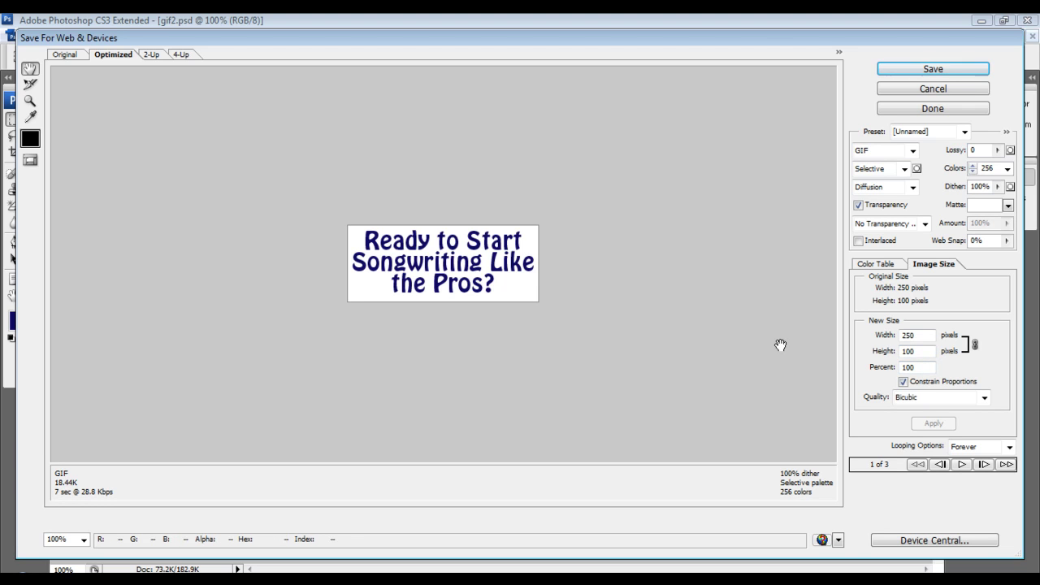
left_click(934, 70)
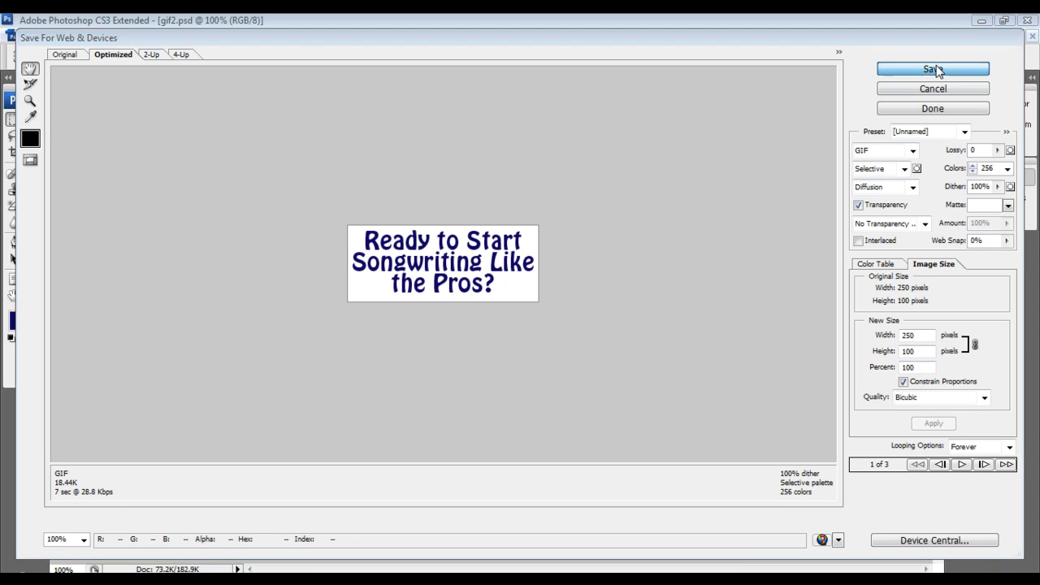
left_click(589, 488)
key("BackSpace")
type("3")
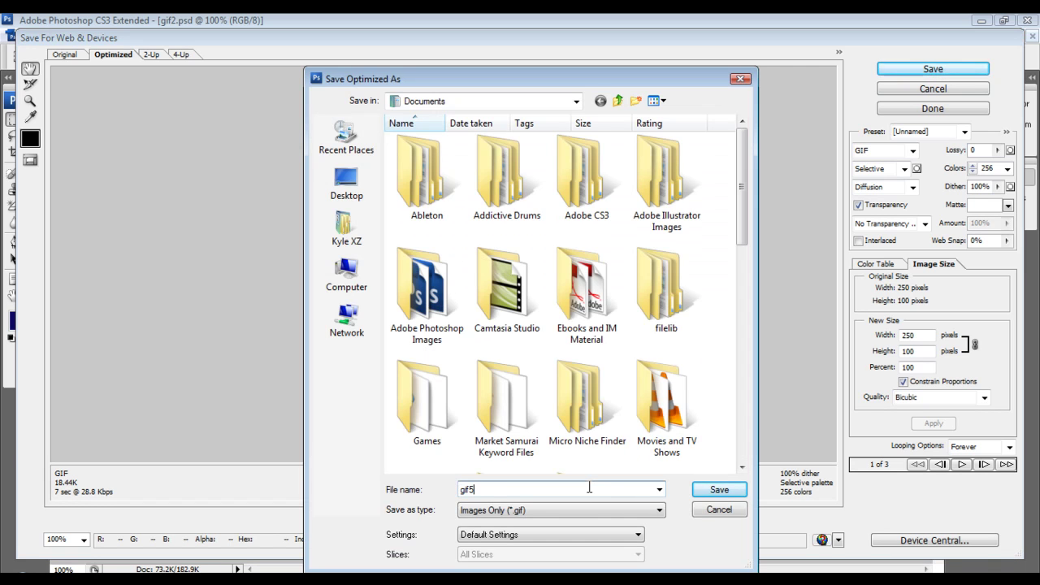
key("Return")
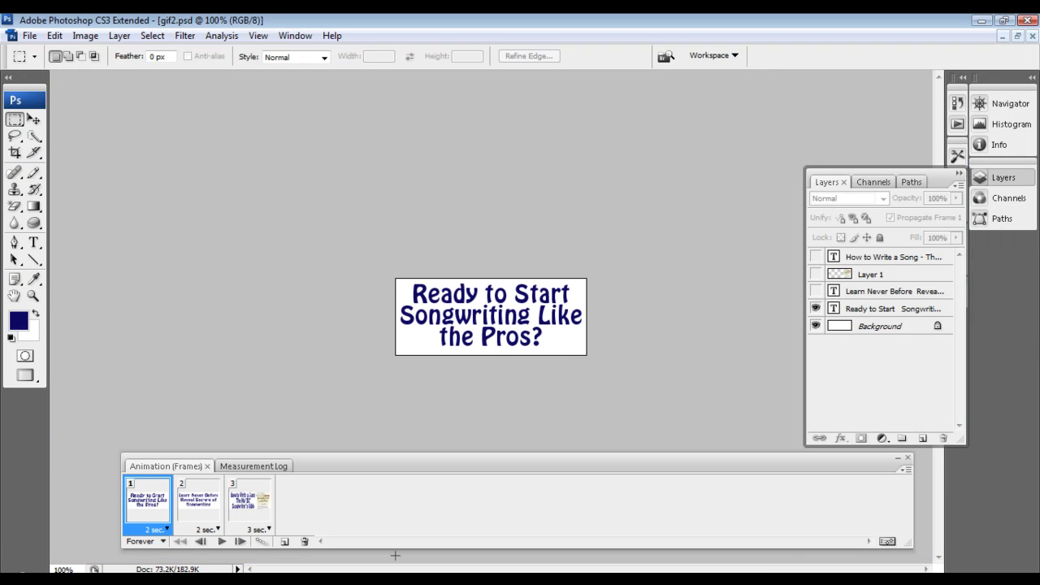
Open gif5 from the Documents folder in Firefox to check its animation, close the browser and return to Photoshop.
left_click(482, 572)
left_click(875, 423)
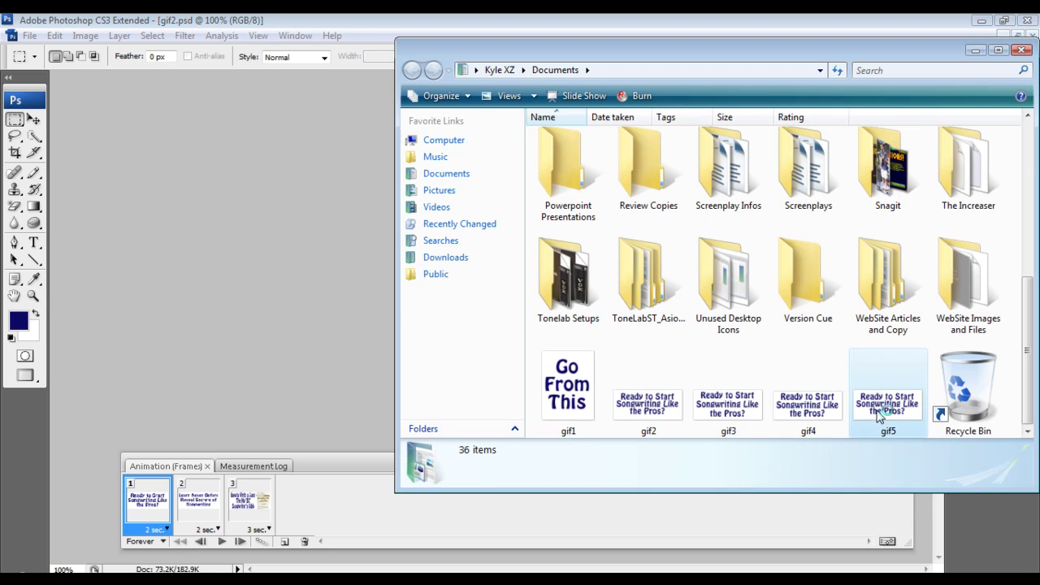
key("Return")
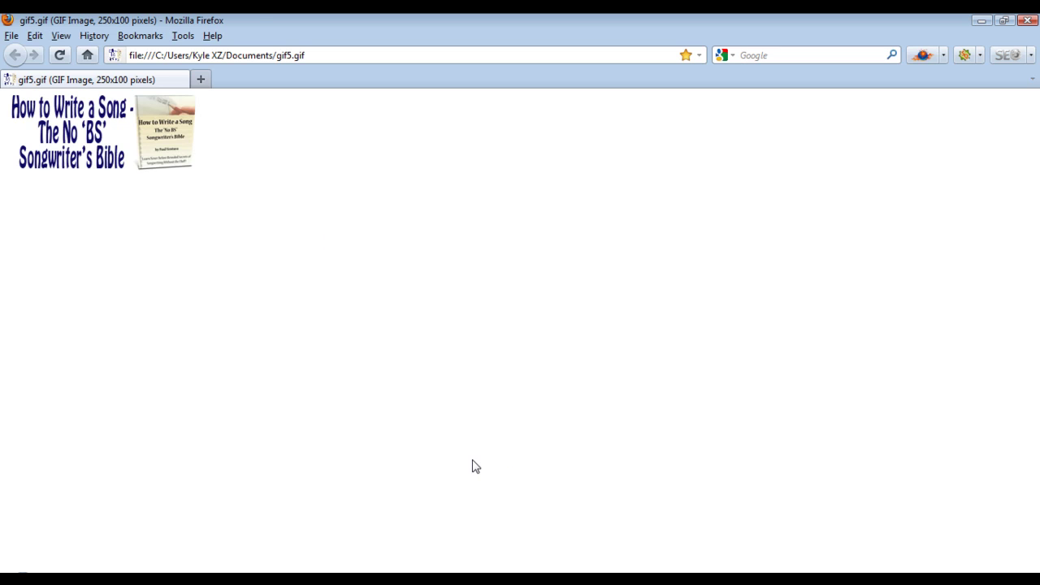
left_click(1028, 20)
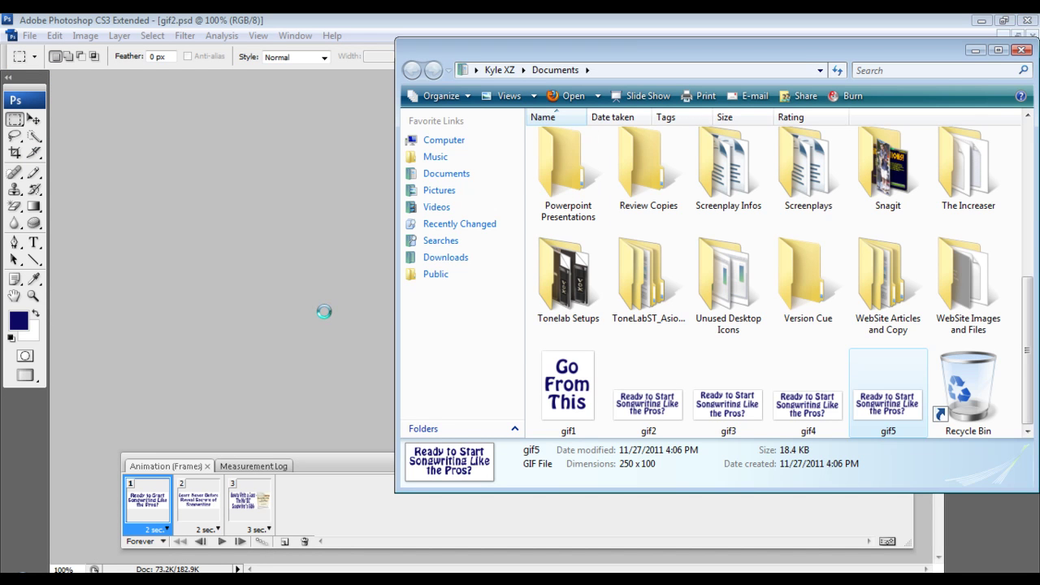
left_click(313, 334)
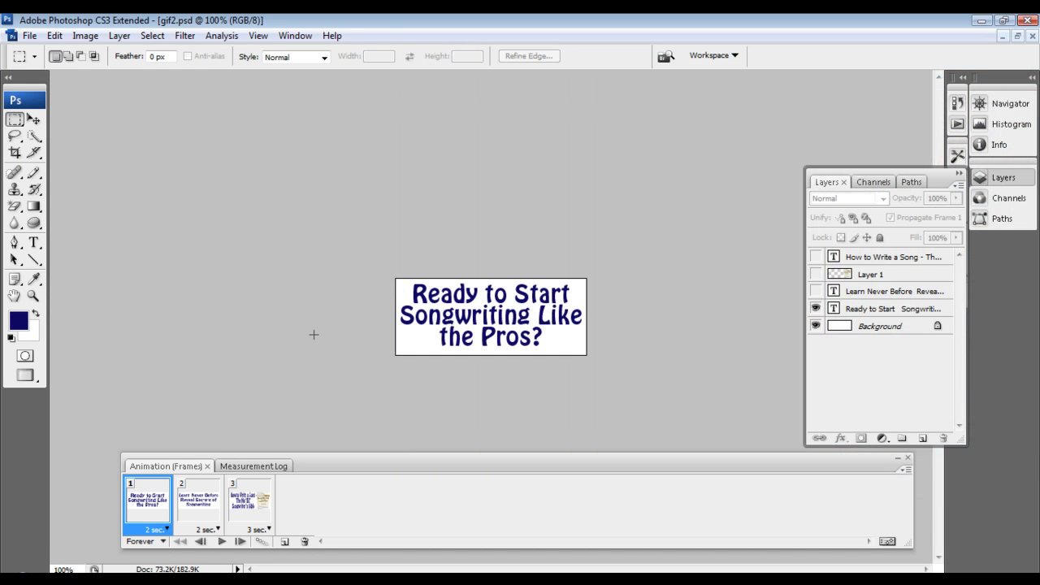